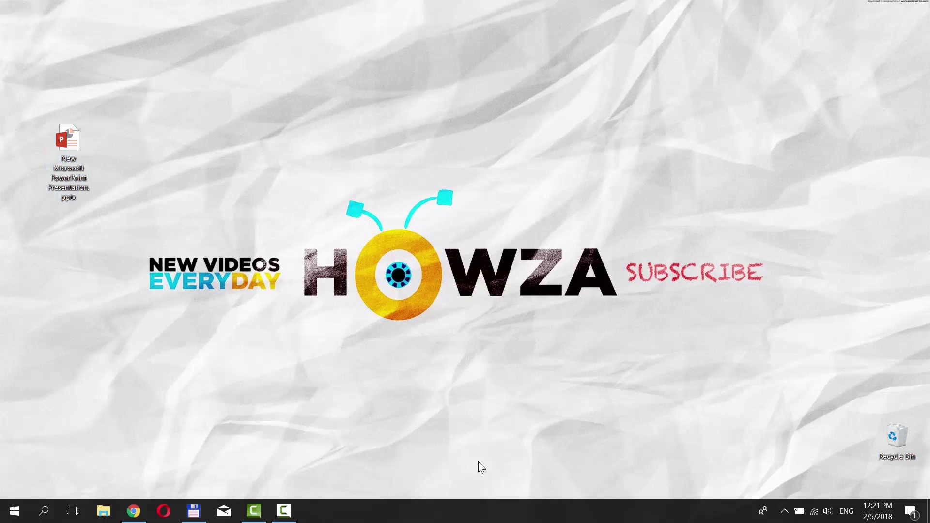
Step: Open New Microsoft PowerPoint Presentation.pptx from the desktop in PowerPoint
{"action": "double_click", "coordinate": [71, 157]}
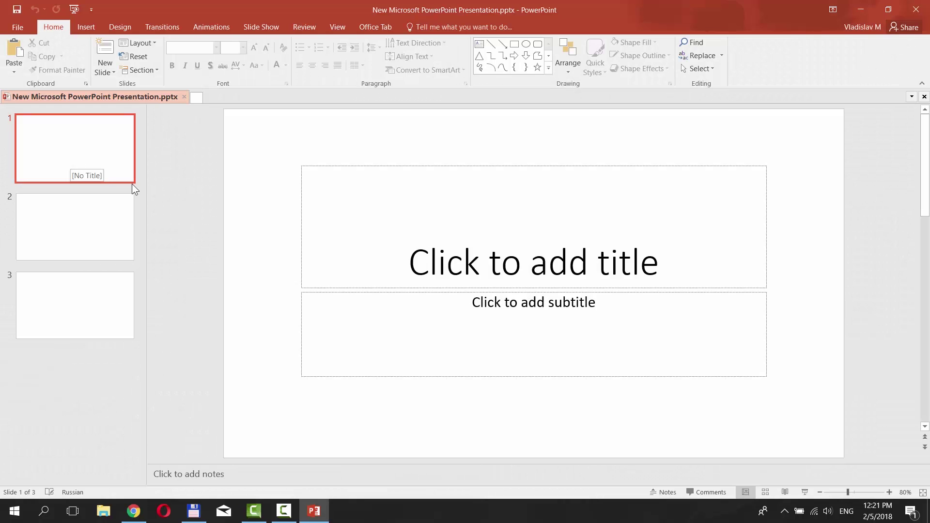
Step: Title slide 1 'Start slide' and slide 3 'End slide', then return to blank slide 2
{"action": "left_click", "coordinate": [524, 261]}
{"action": "type", "text": "Start slide"}
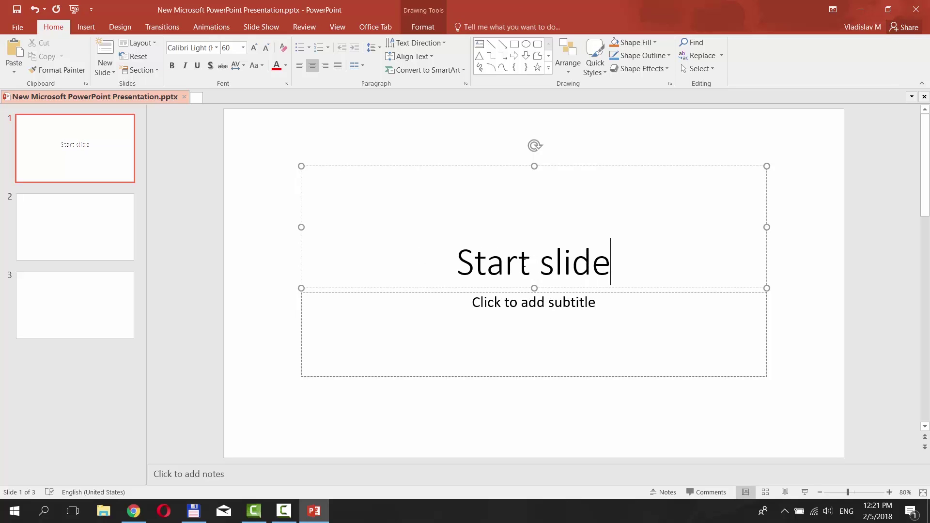
{"action": "left_click", "coordinate": [109, 202]}
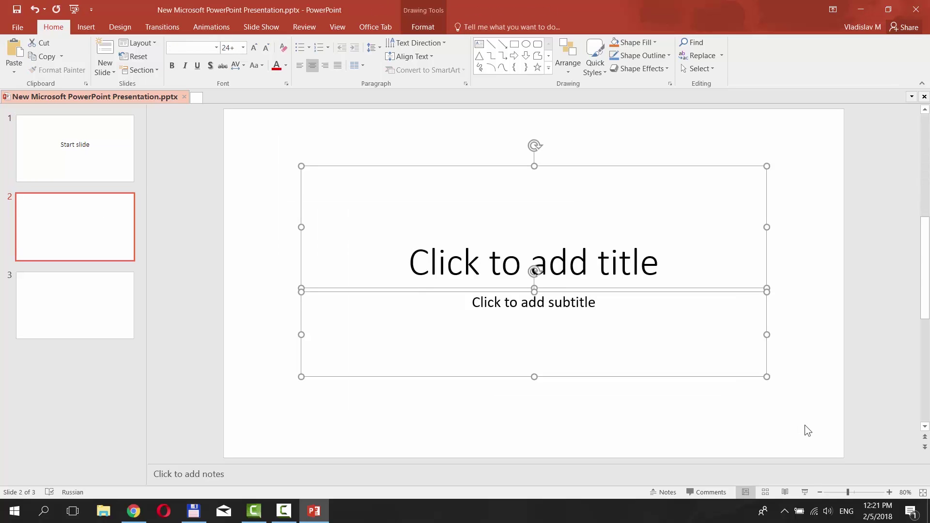
{"action": "left_click", "coordinate": [112, 303]}
{"action": "left_click", "coordinate": [473, 276]}
{"action": "type", "text": "E"}
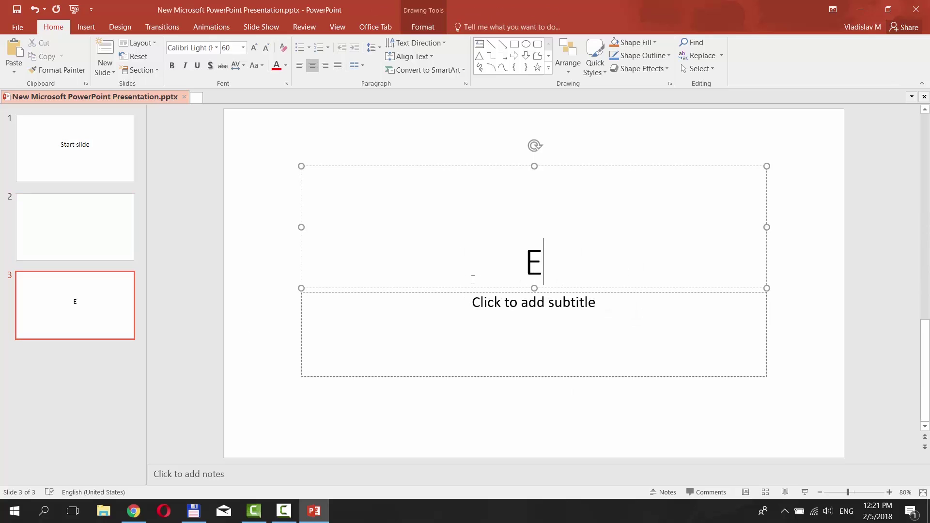
{"action": "type", "text": "nd slide"}
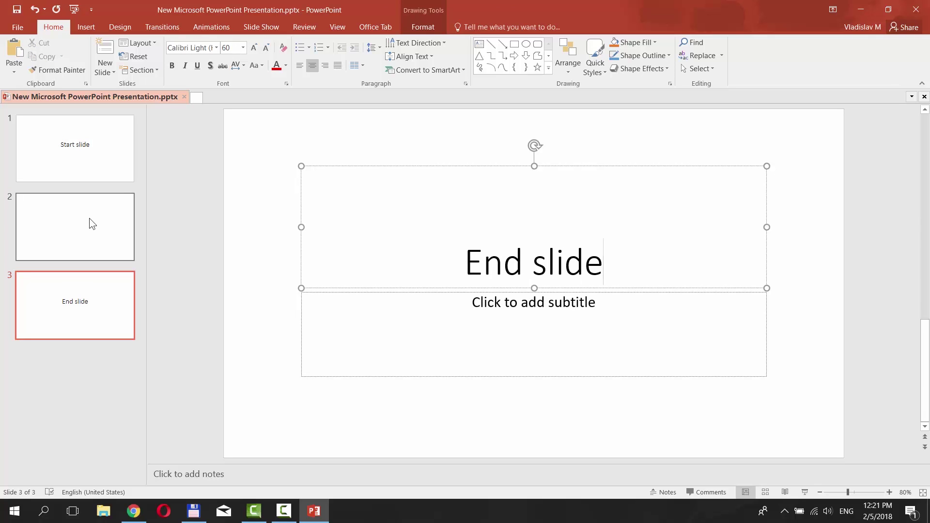
{"action": "left_click", "coordinate": [89, 221]}
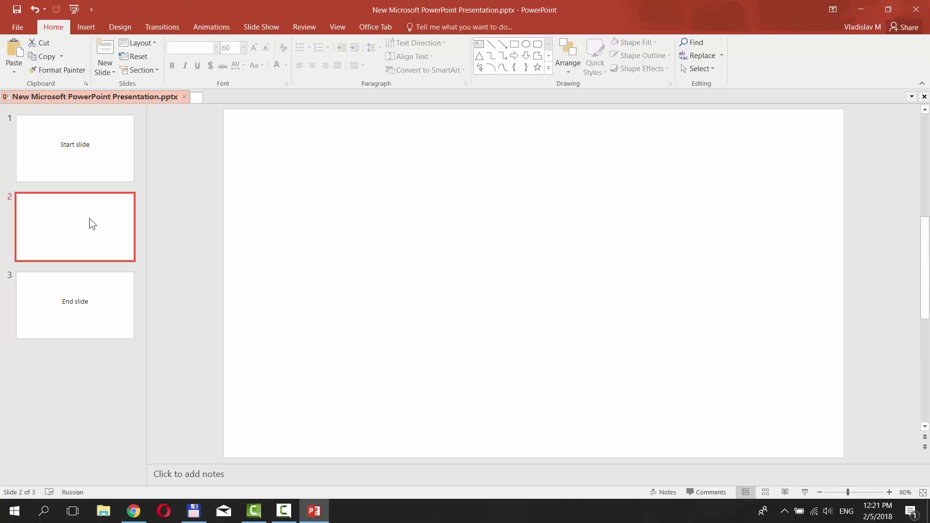
Step: Draw a large oval circle on the left and a smaller circle to its upper right
{"action": "left_click", "coordinate": [526, 44]}
{"action": "mouse_move", "coordinate": [298, 214]}
{"action": "left_mouse_down"}
{"action": "mouse_move", "coordinate": [334, 232]}
{"action": "mouse_move", "coordinate": [401, 318]}
{"action": "left_mouse_up"}
{"action": "left_click", "coordinate": [527, 46]}
{"action": "left_click_drag", "start_coordinate": [471, 191], "coordinate": [519, 235]}
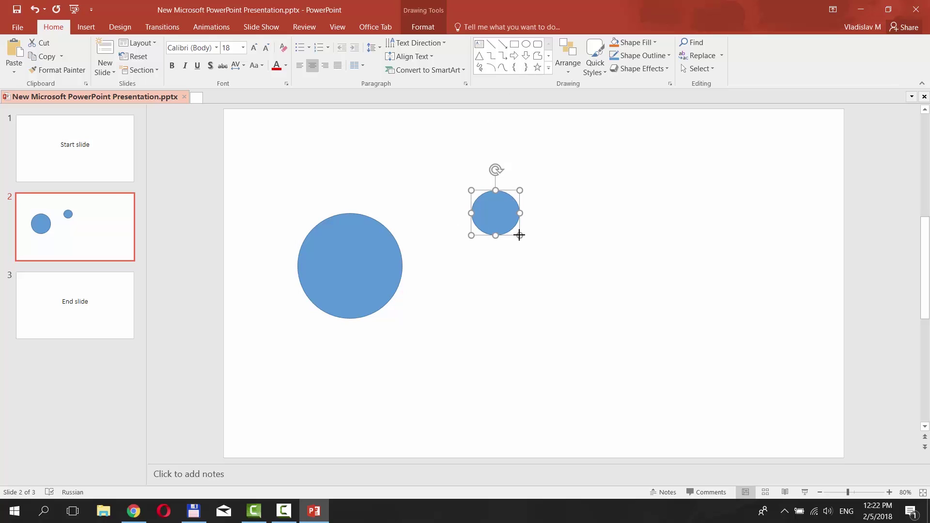
Step: Apply a yellow Quick Style to the large circle
{"action": "left_click", "coordinate": [370, 262]}
{"action": "left_click", "coordinate": [608, 74]}
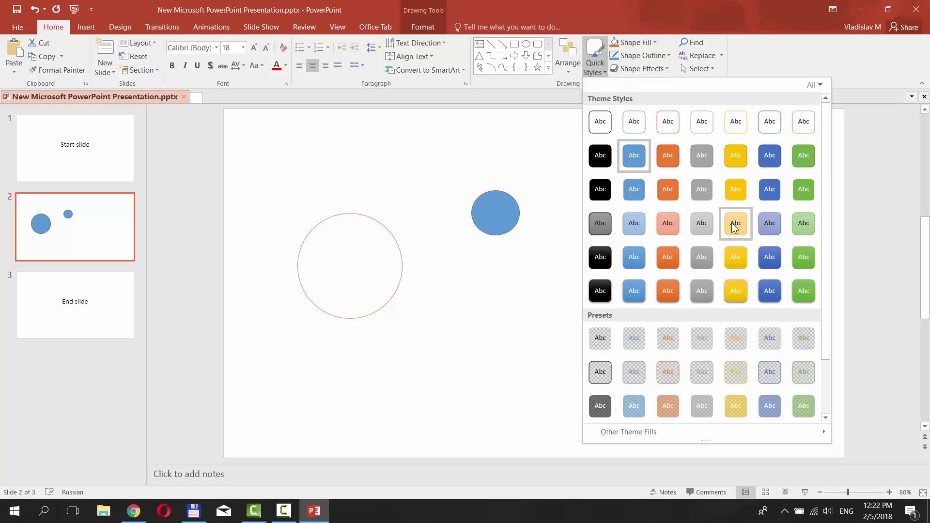
{"action": "left_click", "coordinate": [741, 165]}
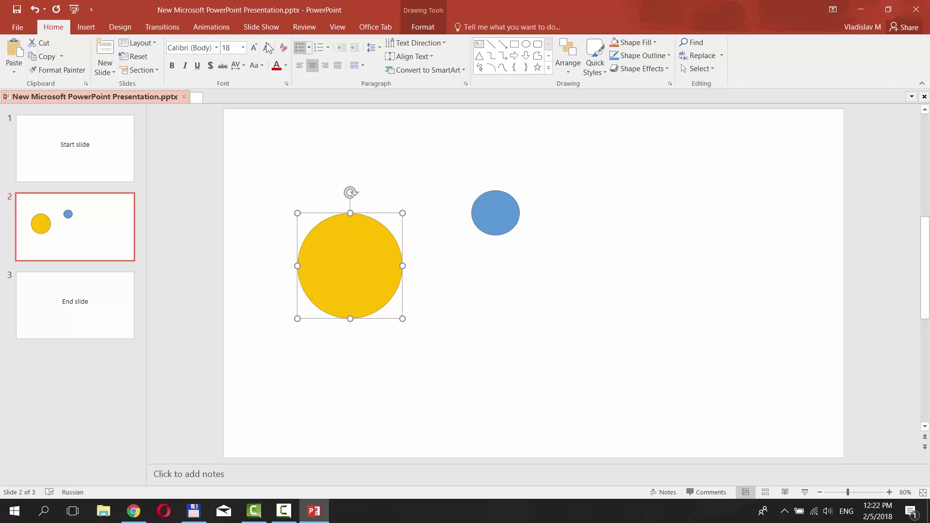
{"action": "left_click", "coordinate": [223, 31]}
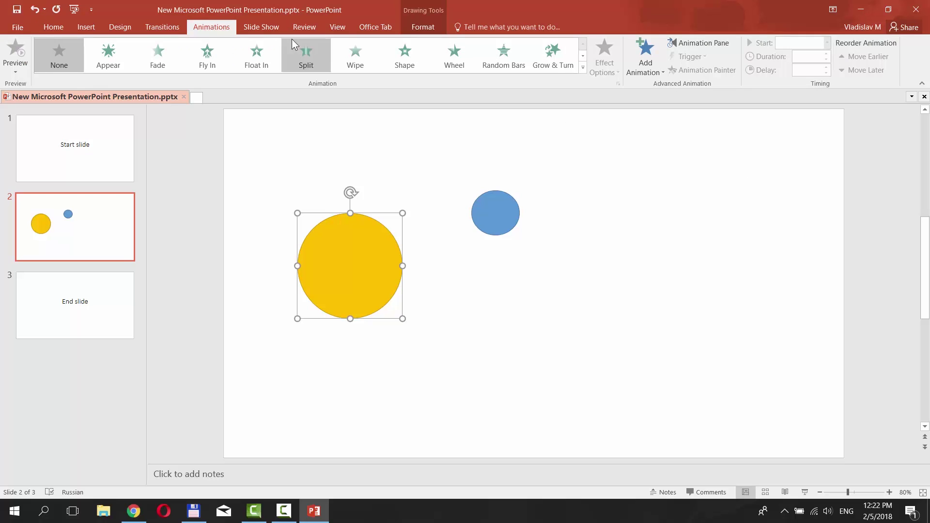
Step: Give the large yellow circle a Wheel exit starting With Previous, lasting 05.00 seconds
{"action": "left_click", "coordinate": [659, 73]}
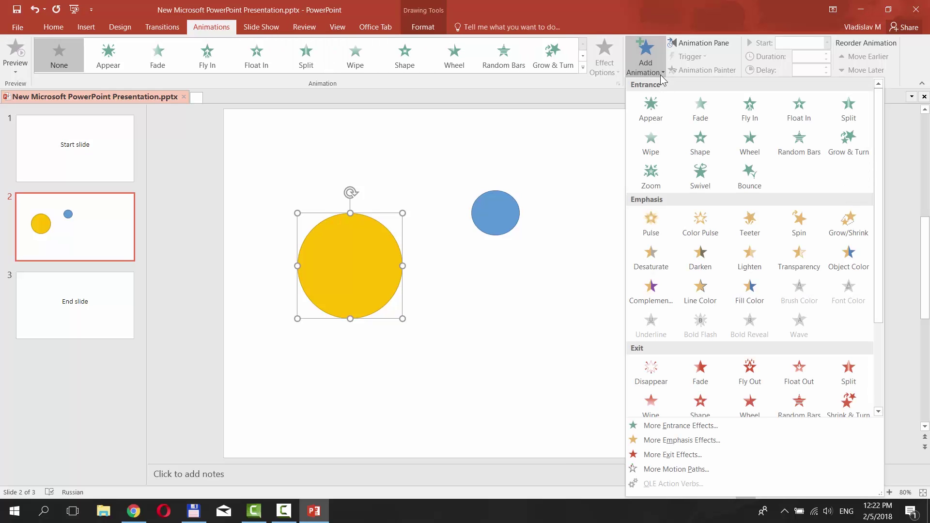
{"action": "scroll", "coordinate": [692, 281], "scroll_direction": "down", "scroll_amount": 3}
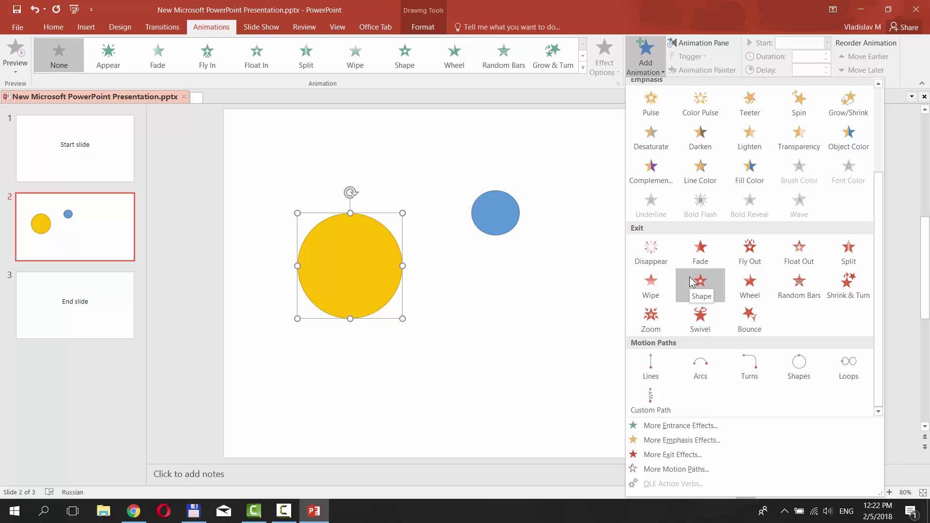
{"action": "left_click", "coordinate": [748, 283]}
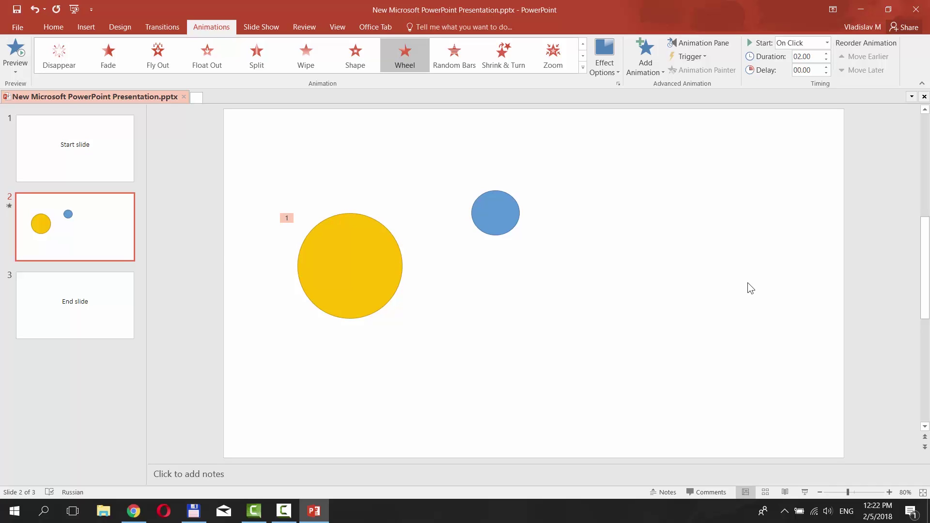
{"action": "left_click", "coordinate": [826, 42]}
{"action": "left_click", "coordinate": [811, 65]}
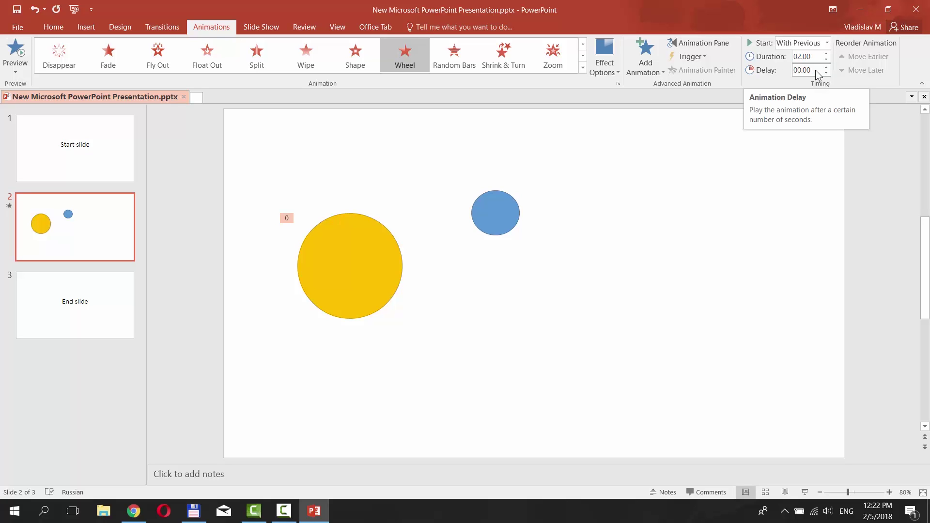
{"action": "left_click", "coordinate": [826, 54]}
{"action": "left_click", "coordinate": [826, 54]}
{"action": "left_click", "coordinate": [826, 54]}
{"action": "left_click", "coordinate": [826, 53]}
{"action": "left_click", "coordinate": [827, 53]}
{"action": "left_click", "coordinate": [826, 54]}
{"action": "left_click", "coordinate": [826, 54]}
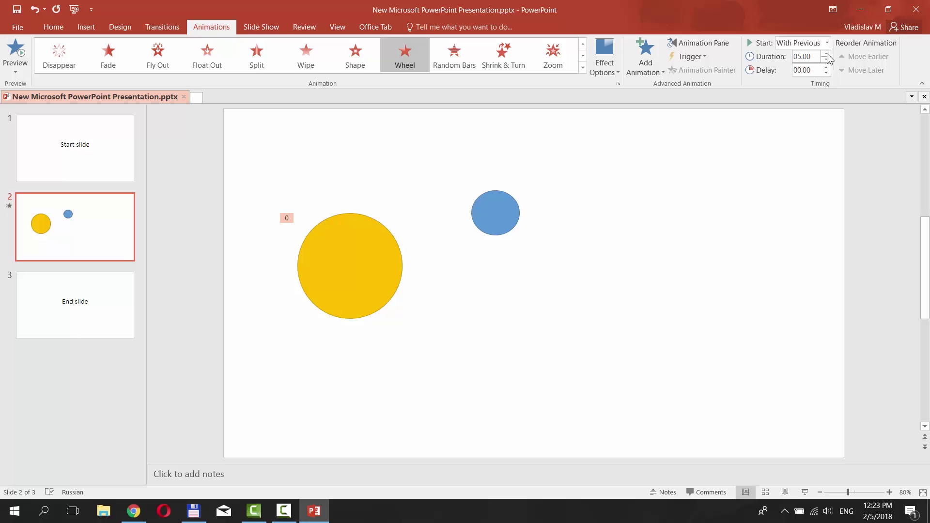
Step: Apply a pale gold Quick Style to the small circle
{"action": "left_click", "coordinate": [486, 216]}
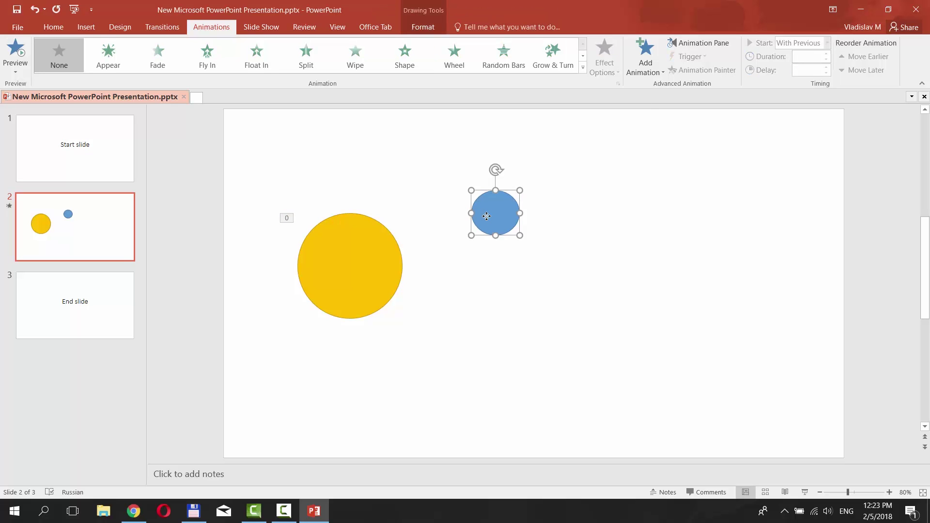
{"action": "left_click", "coordinate": [57, 27]}
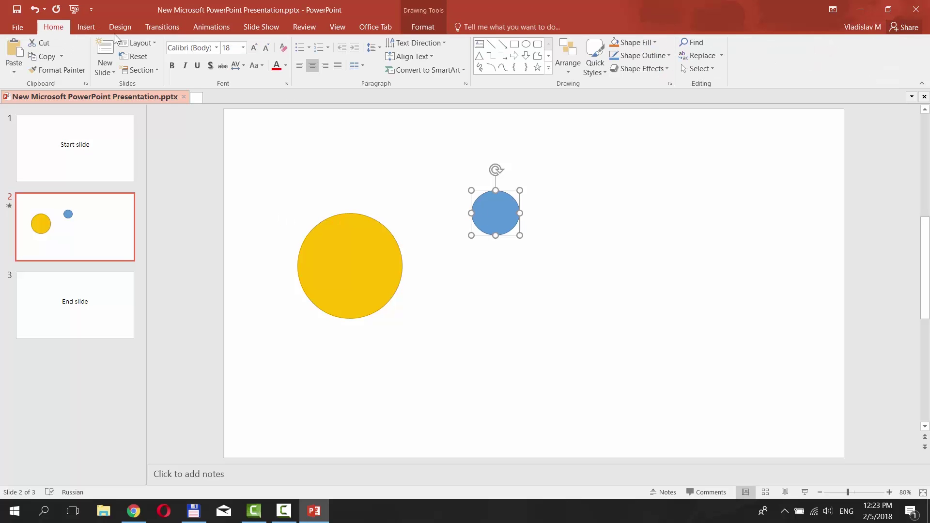
{"action": "left_click", "coordinate": [599, 72]}
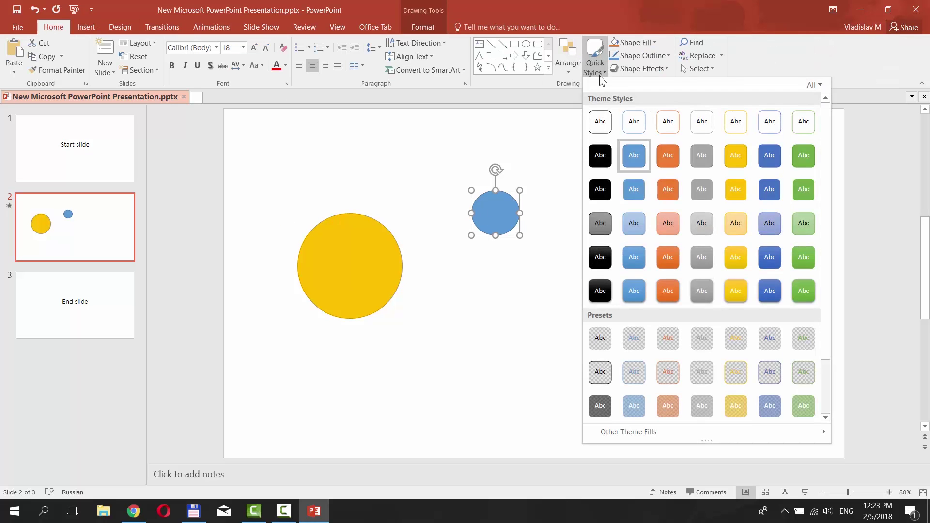
{"action": "left_click", "coordinate": [742, 229]}
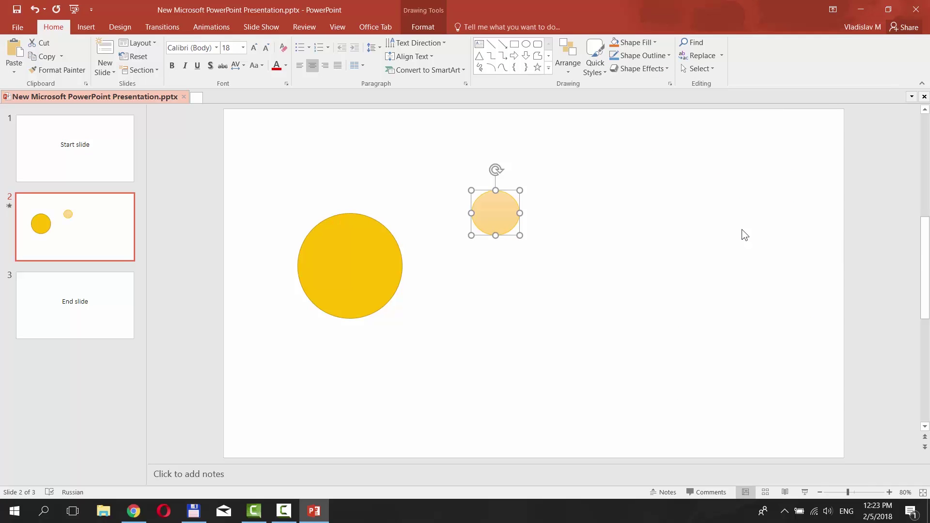
Step: Duplicate the pale gold circle with Ctrl+D and place copies numbered 5 and 4 along the bottom
{"action": "key", "text": "ctrl+d"}
{"action": "key", "text": "ctrl+d"}
{"action": "key", "text": "ctrl+d"}
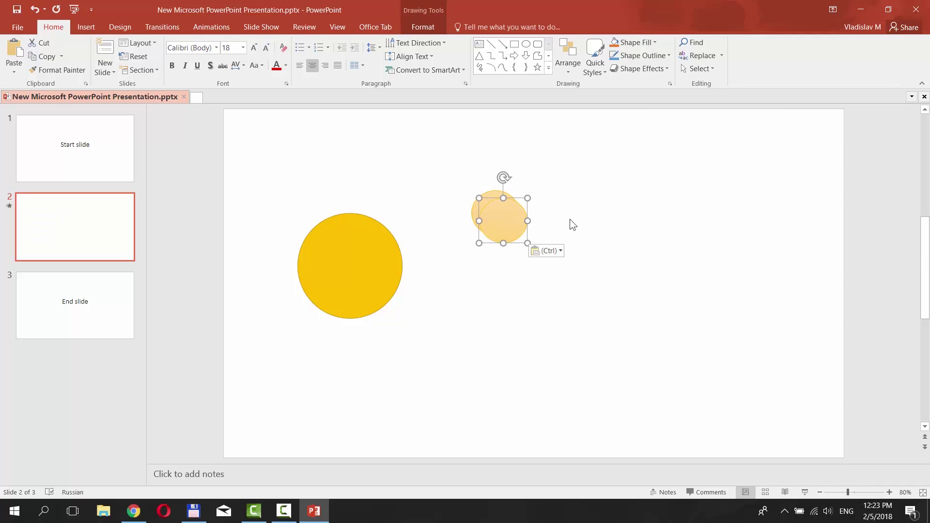
{"action": "key", "text": "ctrl+d"}
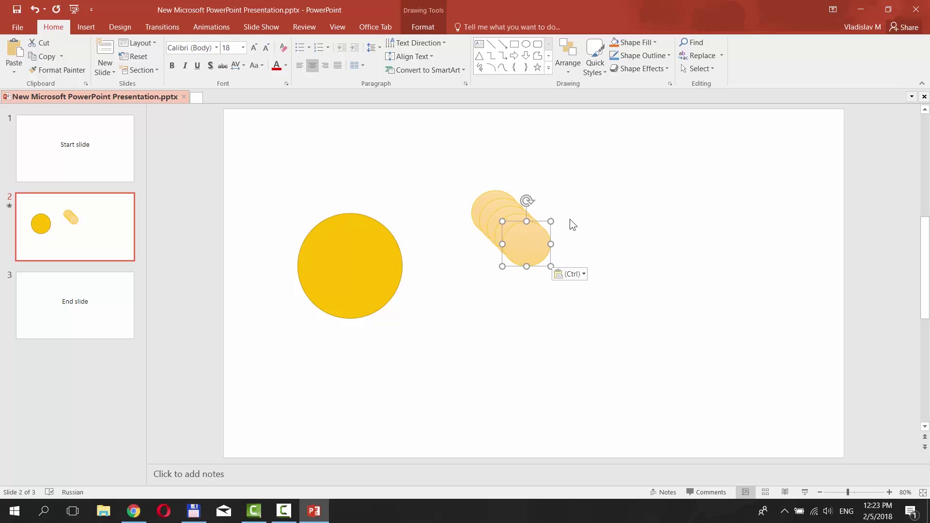
{"action": "left_click_drag", "start_coordinate": [522, 242], "coordinate": [715, 377]}
{"action": "type", "text": "5"}
{"action": "left_click_drag", "start_coordinate": [526, 243], "coordinate": [654, 388]}
{"action": "type", "text": "4"}
Step: Place circles numbered 3, 2 and 1 leftward in the row, then select circle 5
{"action": "left_click_drag", "start_coordinate": [526, 242], "coordinate": [580, 395]}
{"action": "type", "text": "3"}
{"action": "left_click_drag", "start_coordinate": [521, 235], "coordinate": [510, 383]}
{"action": "type", "text": "2"}
{"action": "left_click_drag", "start_coordinate": [488, 216], "coordinate": [438, 388]}
{"action": "type", "text": "1"}
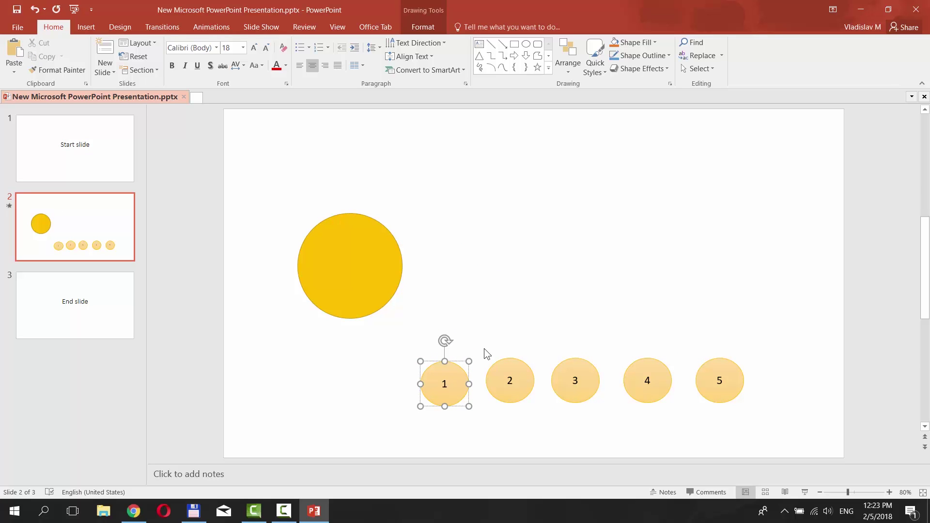
{"action": "left_click", "coordinate": [709, 378]}
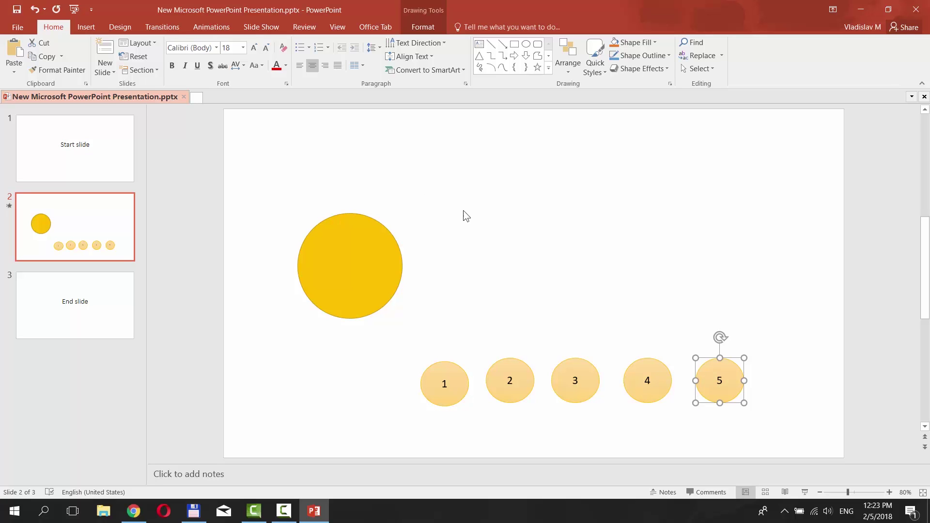
{"action": "left_click", "coordinate": [211, 29]}
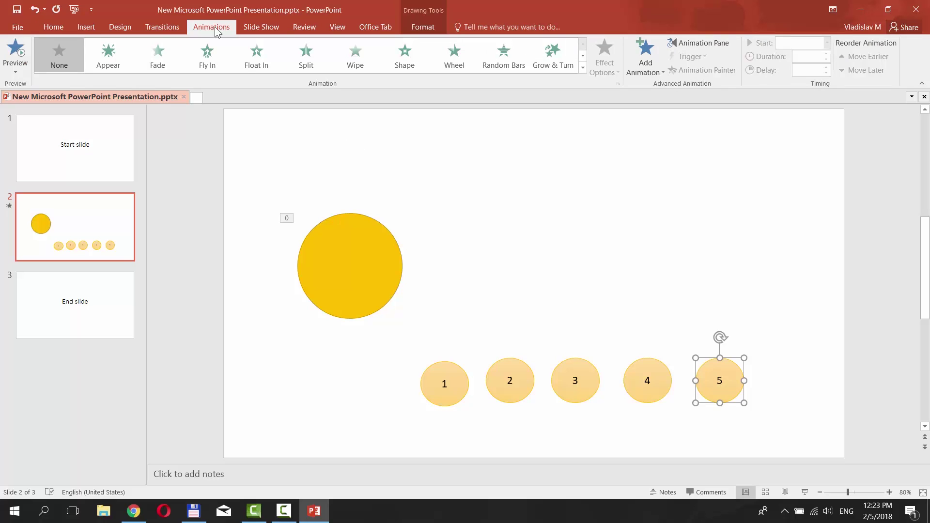
Step: Give circle 5 a Disappear exit, Start With Previous, Delay 01.00
{"action": "left_click", "coordinate": [657, 72]}
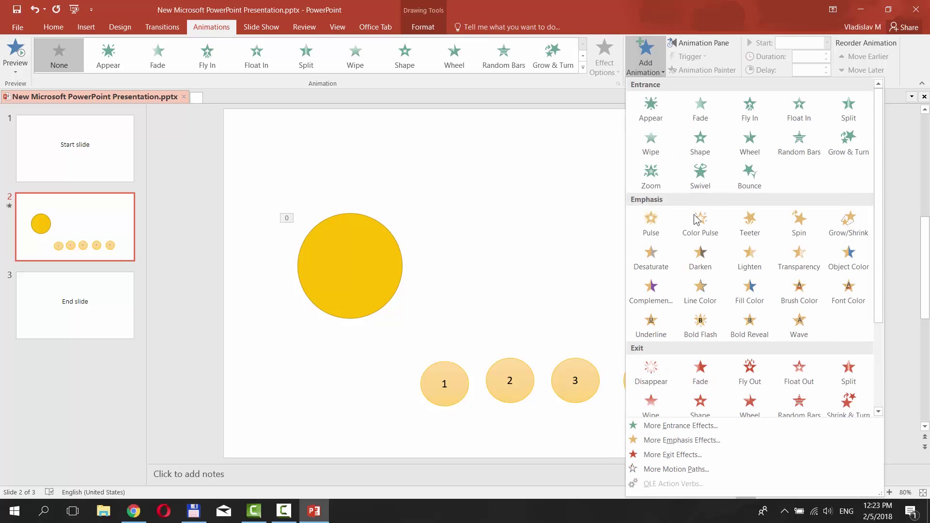
{"action": "scroll", "coordinate": [696, 217], "scroll_direction": "down", "scroll_amount": 3}
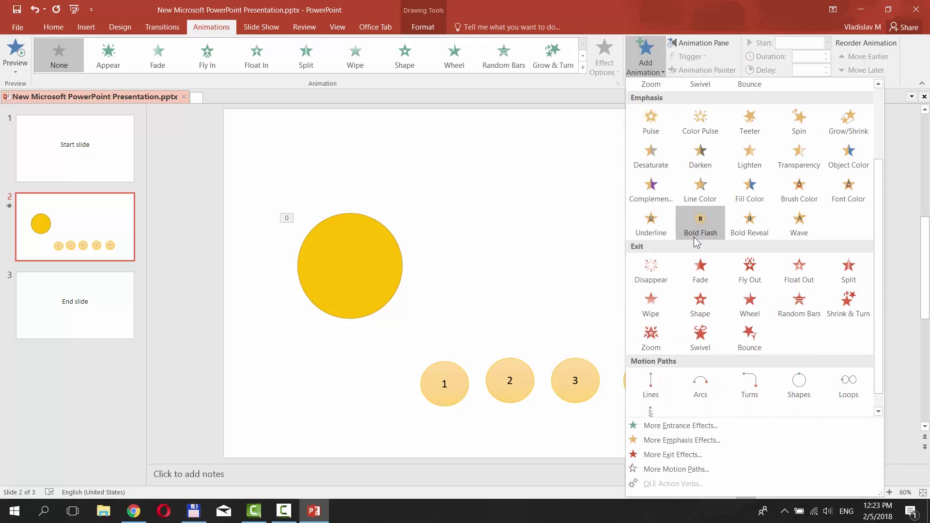
{"action": "left_click", "coordinate": [651, 270]}
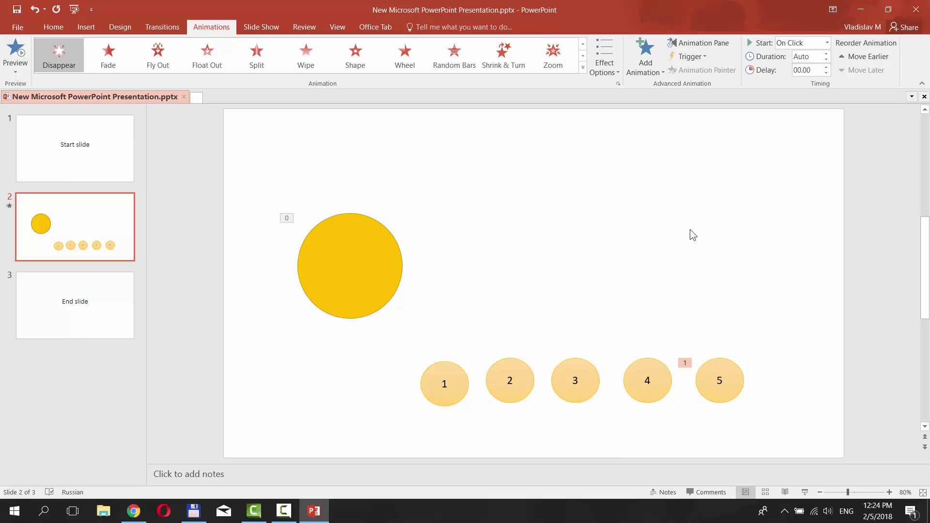
{"action": "left_click", "coordinate": [827, 42]}
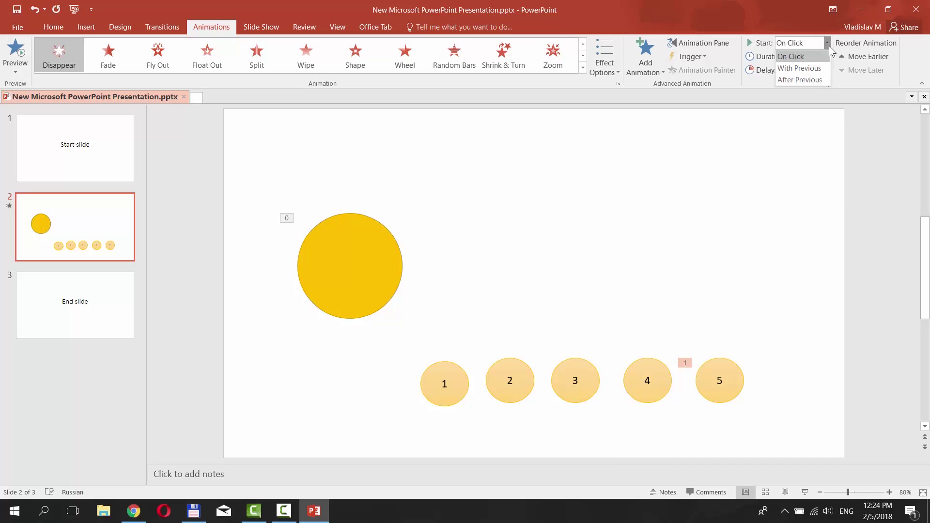
{"action": "left_click", "coordinate": [816, 69]}
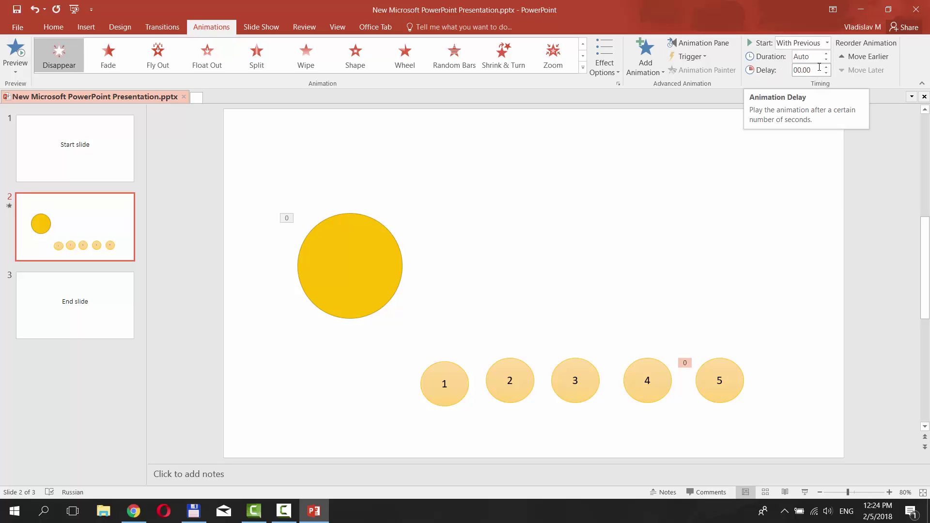
{"action": "left_click", "coordinate": [828, 69]}
{"action": "left_click", "coordinate": [828, 68]}
{"action": "left_click", "coordinate": [828, 68]}
{"action": "left_click", "coordinate": [828, 69]}
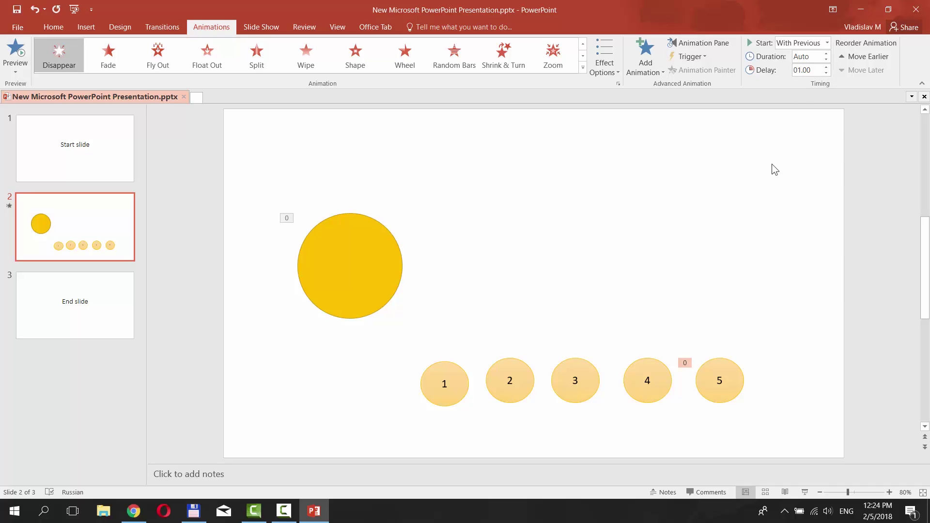
{"action": "left_click", "coordinate": [647, 373]}
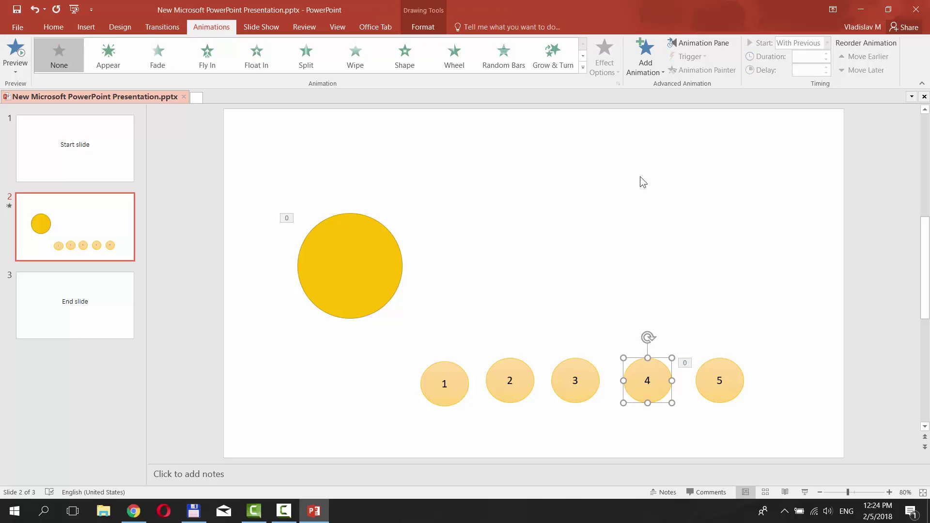
Step: Give circle 4 a Disappear exit, Start With Previous, Delay 02.00
{"action": "left_click", "coordinate": [644, 75]}
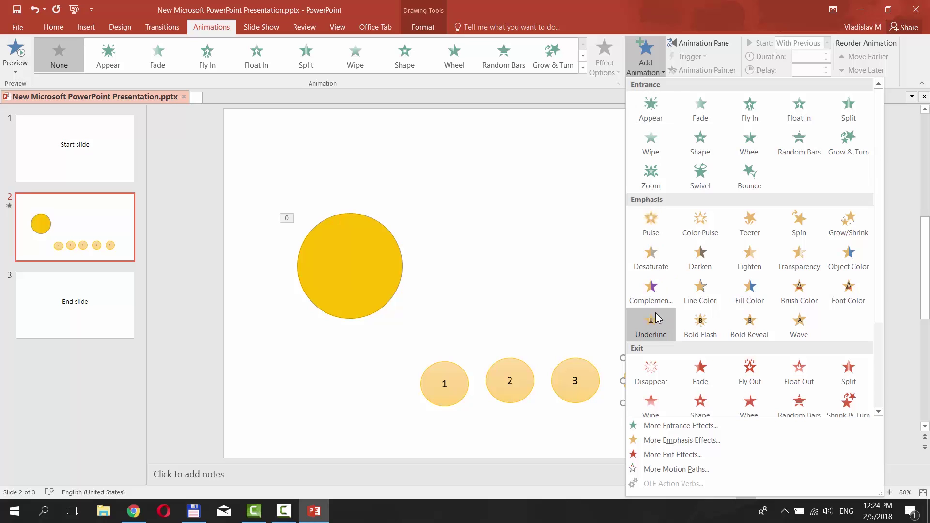
{"action": "left_click", "coordinate": [659, 368]}
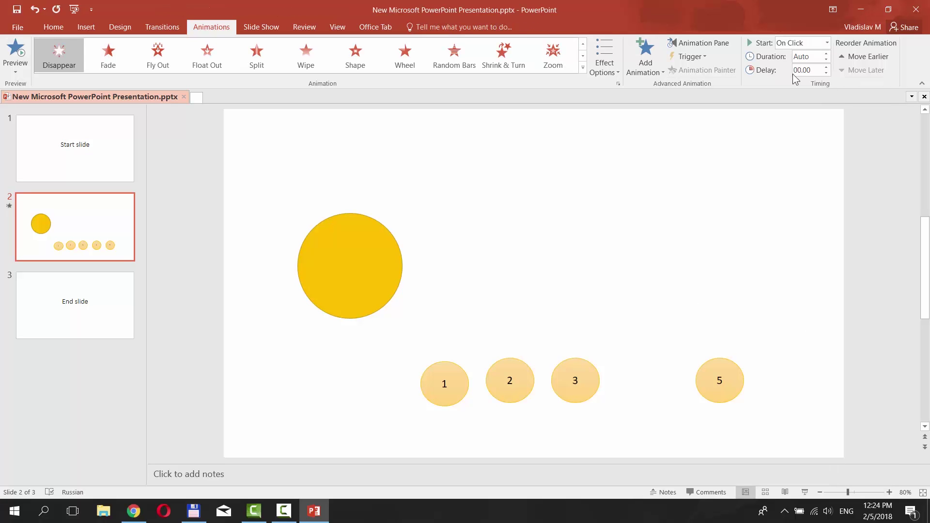
{"action": "left_click", "coordinate": [827, 43]}
{"action": "left_click", "coordinate": [819, 69]}
{"action": "left_click", "coordinate": [825, 67]}
{"action": "left_click", "coordinate": [826, 68]}
{"action": "left_click", "coordinate": [827, 68]}
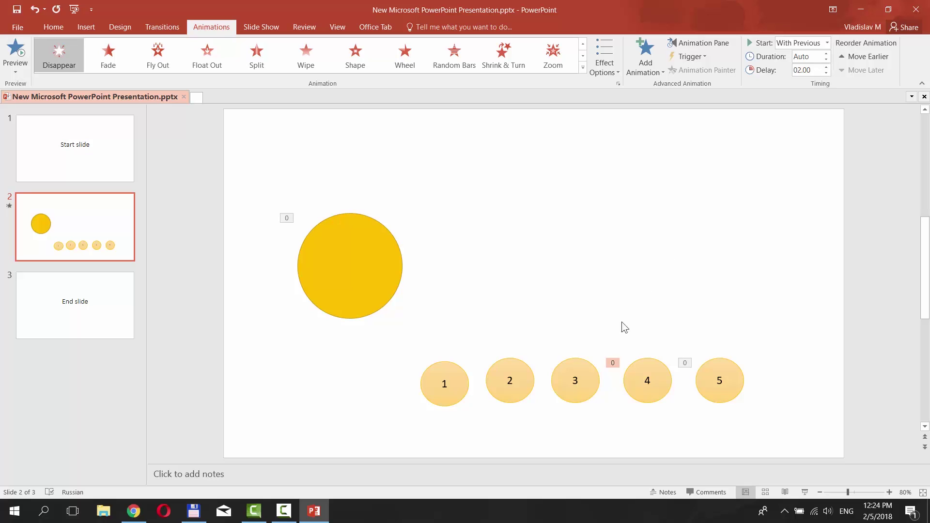
{"action": "left_click", "coordinate": [585, 378]}
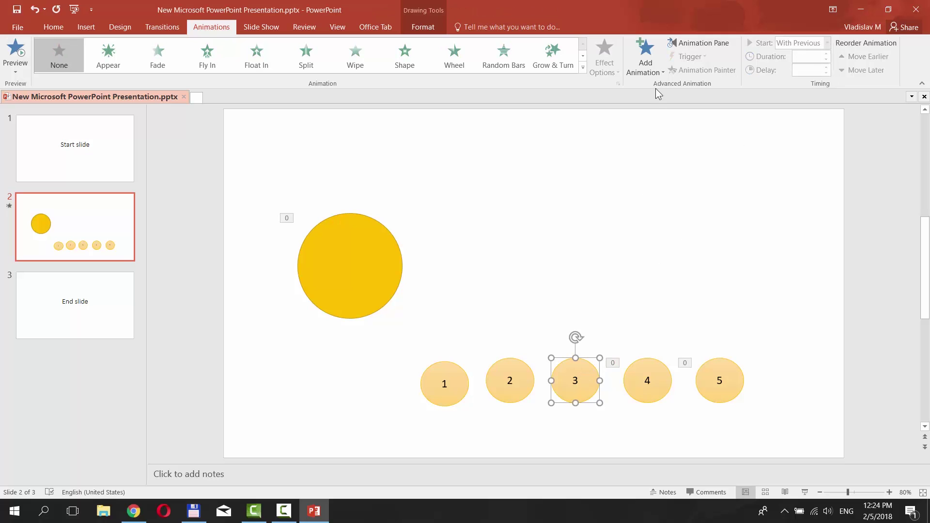
Step: Give circle 3 a Disappear exit, Start With Previous, Delay 03.00
{"action": "left_click", "coordinate": [661, 74]}
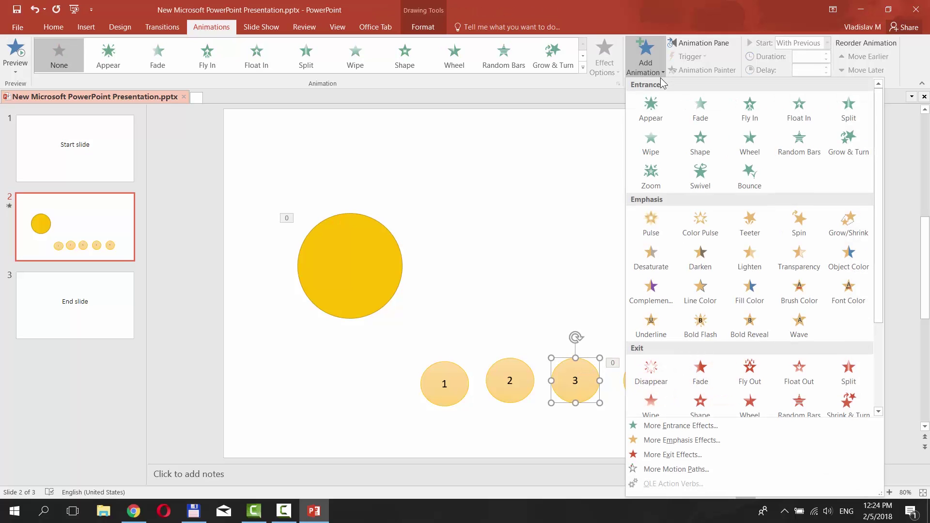
{"action": "left_click", "coordinate": [653, 372]}
{"action": "left_click", "coordinate": [827, 42]}
{"action": "left_click", "coordinate": [799, 68]}
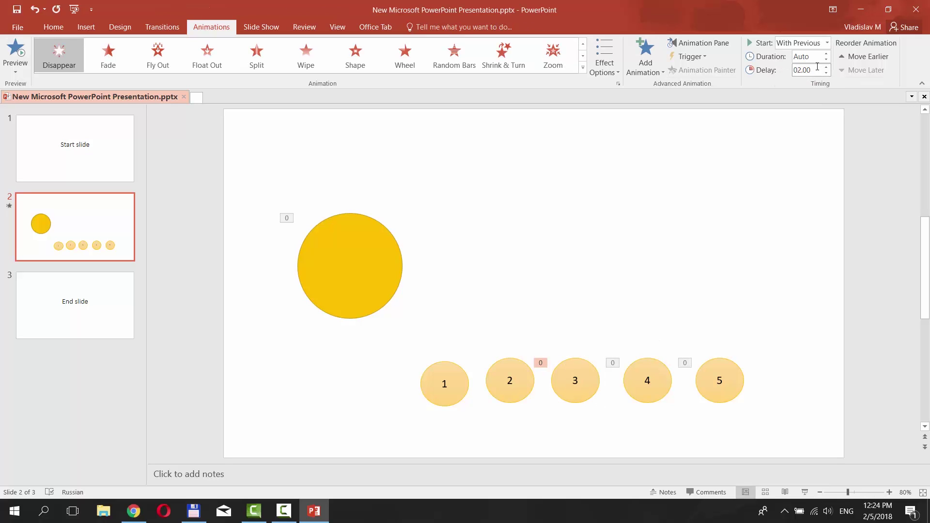
{"action": "left_click", "coordinate": [826, 68]}
{"action": "left_click", "coordinate": [826, 68]}
{"action": "left_click", "coordinate": [826, 68]}
{"action": "left_click", "coordinate": [513, 382]}
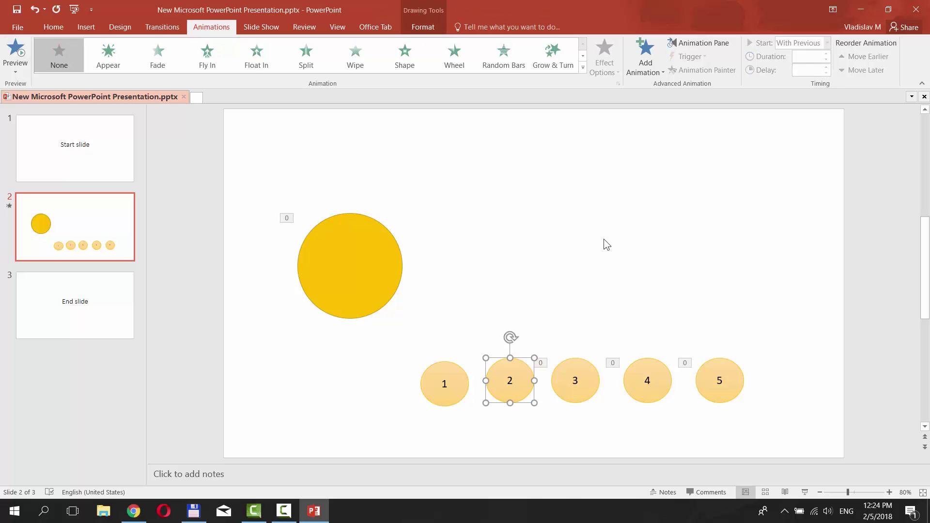
Step: Give circle 2 a Disappear exit, Start With Previous, Delay 04.00
{"action": "left_click", "coordinate": [661, 74]}
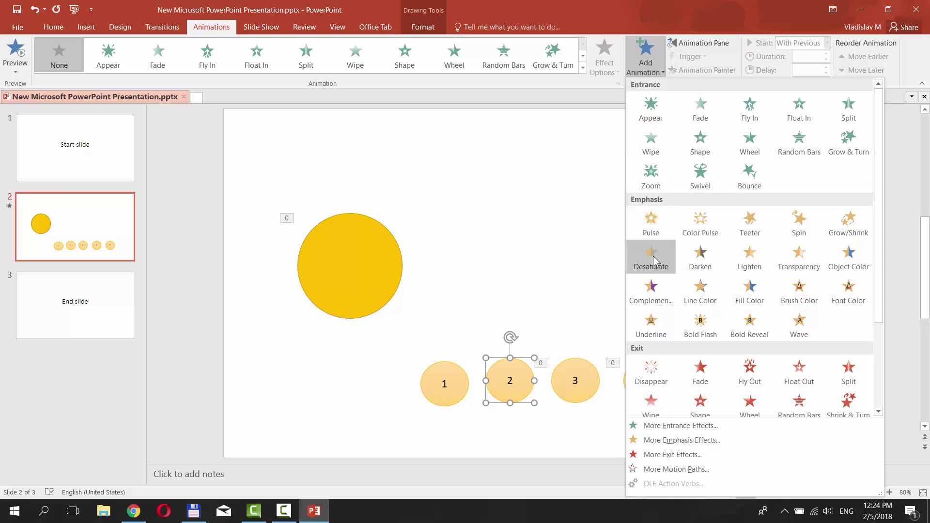
{"action": "left_click", "coordinate": [649, 367]}
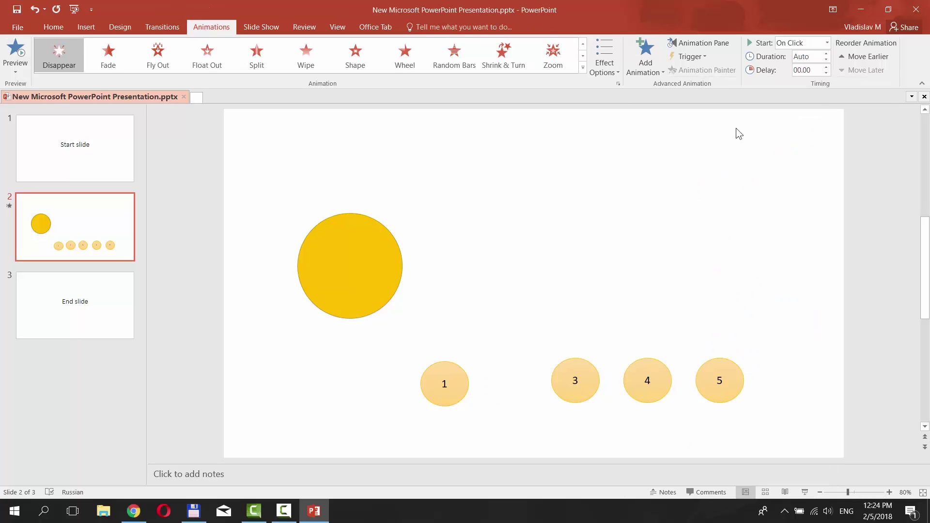
{"action": "left_click", "coordinate": [808, 46]}
{"action": "left_click", "coordinate": [811, 67]}
{"action": "type", "text": "3"}
{"action": "key", "text": "Return"}
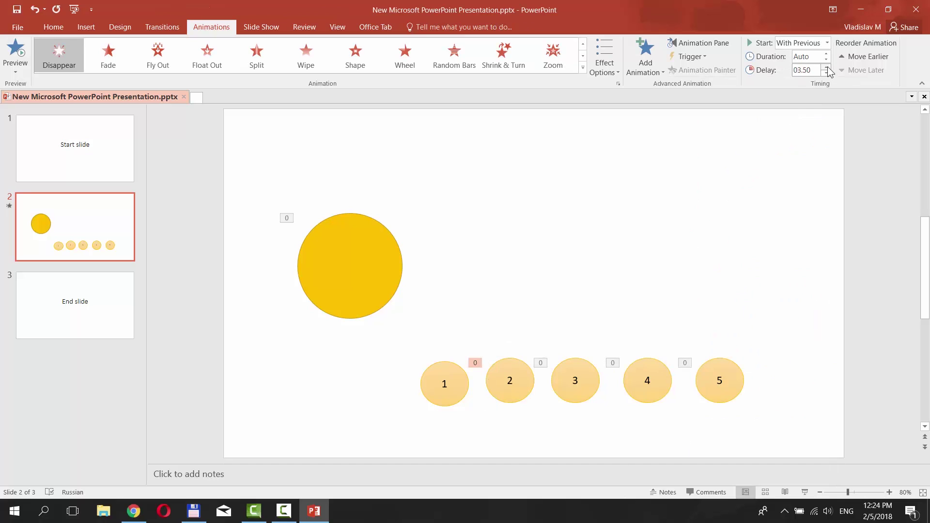
{"action": "left_click", "coordinate": [826, 68]}
{"action": "left_click", "coordinate": [443, 383]}
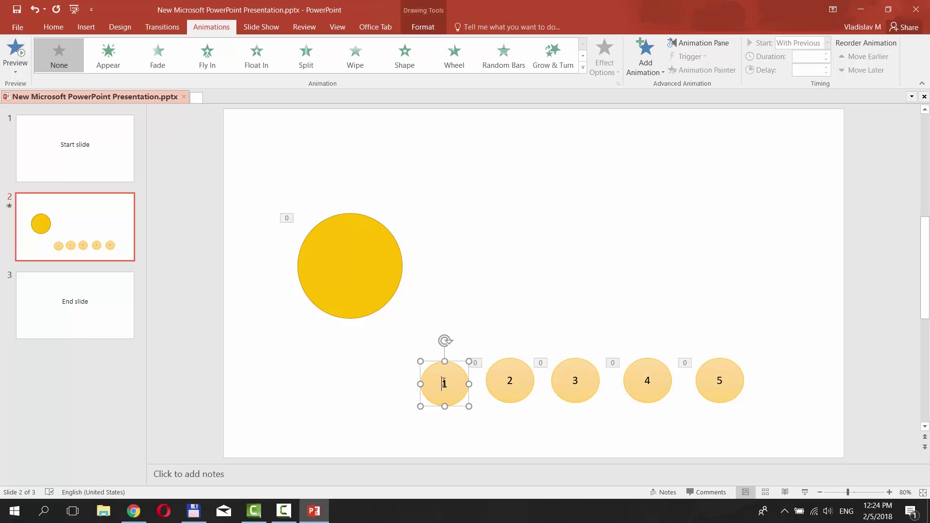
Step: Give circle 1 a Disappear exit, Start With Previous, Delay 05.00
{"action": "left_click", "coordinate": [661, 73]}
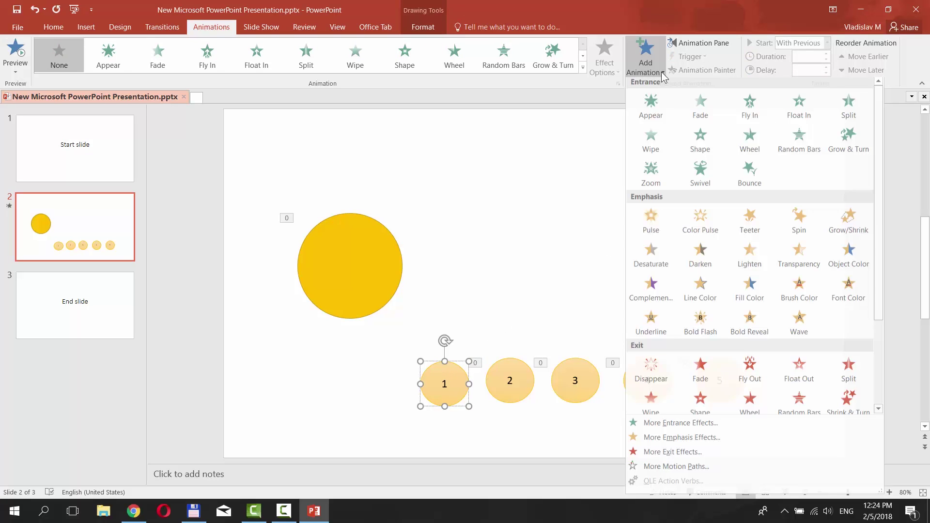
{"action": "left_click", "coordinate": [644, 373]}
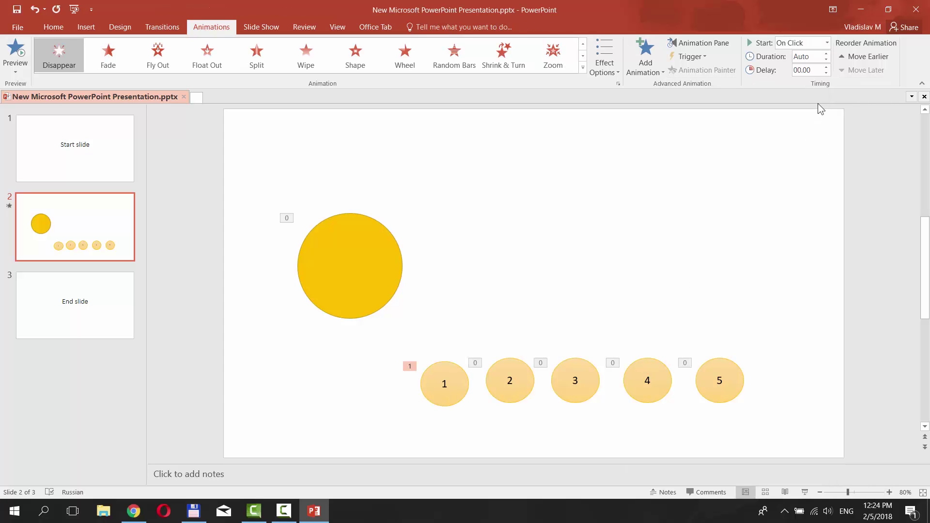
{"action": "left_click", "coordinate": [827, 43]}
{"action": "left_click", "coordinate": [801, 63]}
{"action": "left_click", "coordinate": [822, 69]}
{"action": "type", "text": "4"}
{"action": "key", "text": "Return"}
{"action": "left_click", "coordinate": [826, 66]}
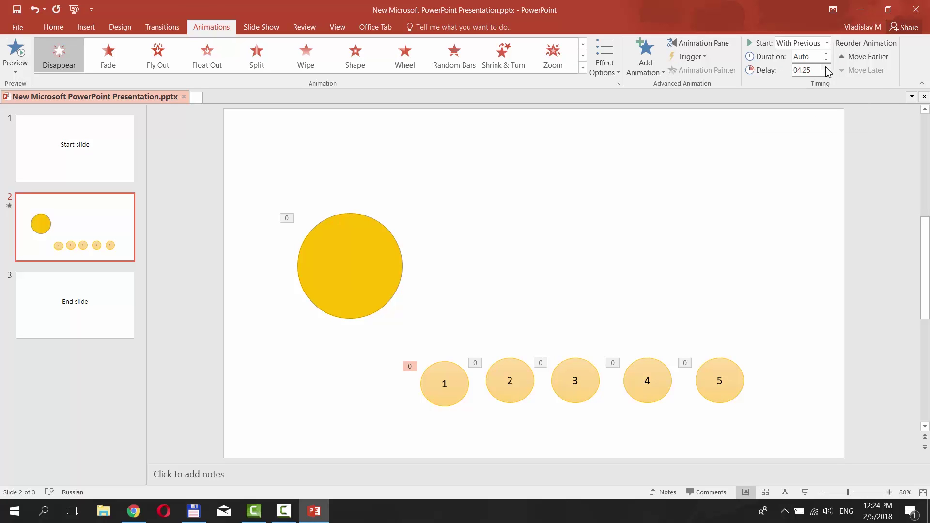
{"action": "left_click", "coordinate": [826, 68]}
{"action": "left_click", "coordinate": [825, 67]}
{"action": "left_click", "coordinate": [452, 382]}
Step: Stack the five numbered circles (1–5) on the yellow circle's centre
{"action": "left_click_drag", "start_coordinate": [441, 371], "coordinate": [361, 266]}
{"action": "left_click_drag", "start_coordinate": [504, 369], "coordinate": [359, 267]}
{"action": "left_click", "coordinate": [573, 381]}
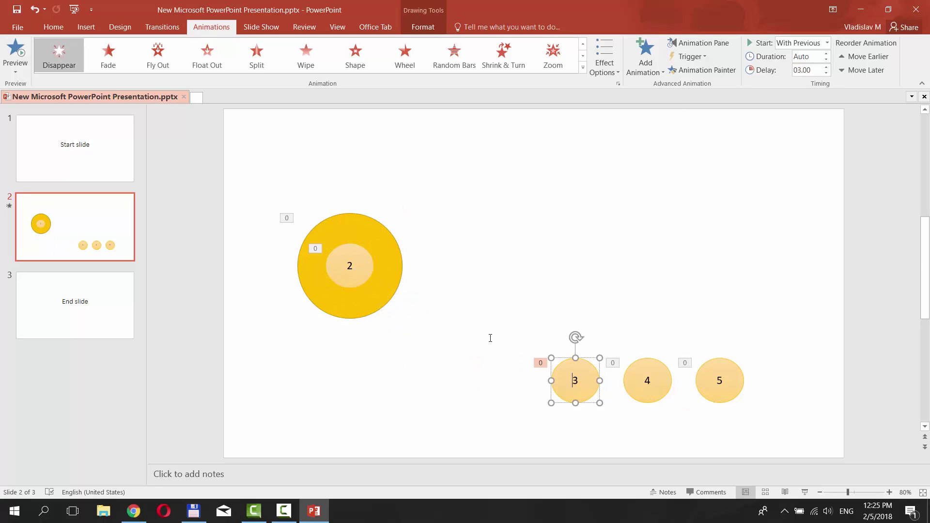
{"action": "left_click_drag", "start_coordinate": [588, 387], "coordinate": [362, 272]}
{"action": "left_click_drag", "start_coordinate": [458, 318], "coordinate": [359, 268]}
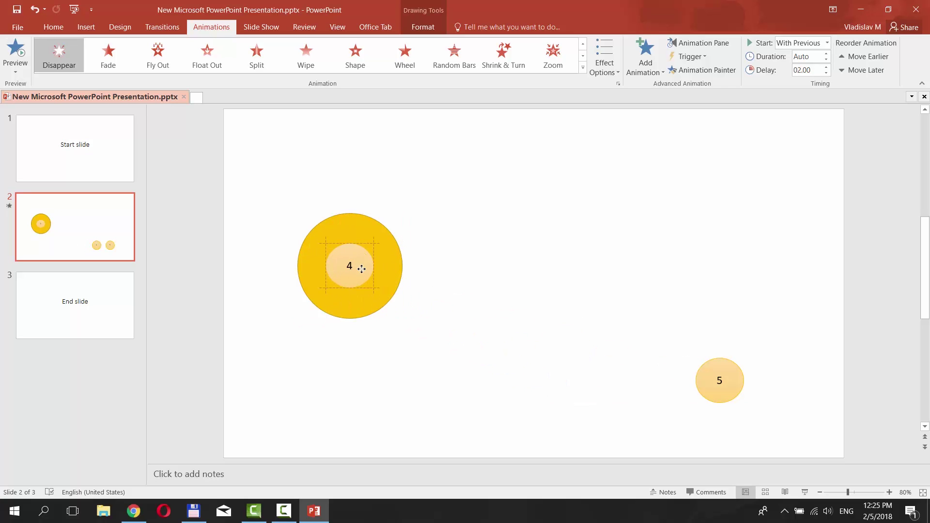
{"action": "left_click_drag", "start_coordinate": [711, 390], "coordinate": [353, 274]}
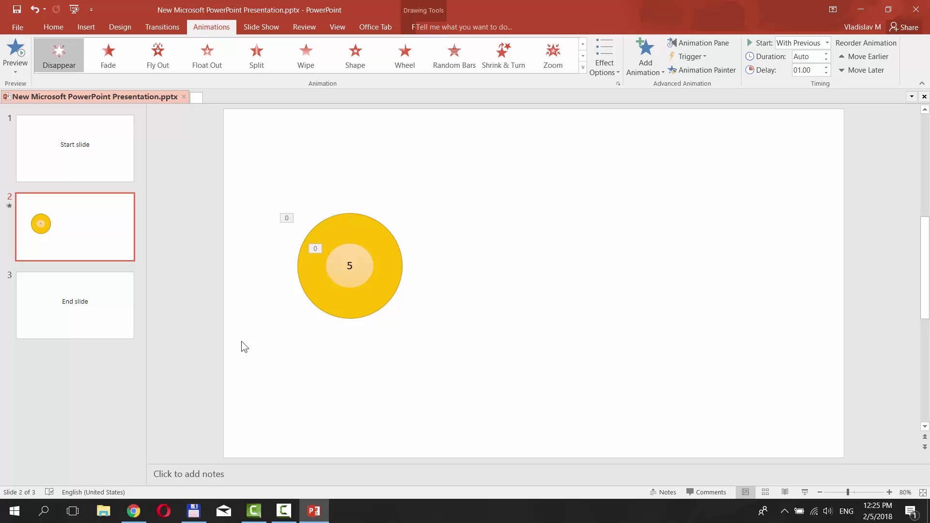
Step: Move the yellow circle with its stacked circles to the middle of the slide
{"action": "left_click_drag", "start_coordinate": [243, 345], "coordinate": [436, 196]}
{"action": "left_click_drag", "start_coordinate": [408, 267], "coordinate": [563, 263]}
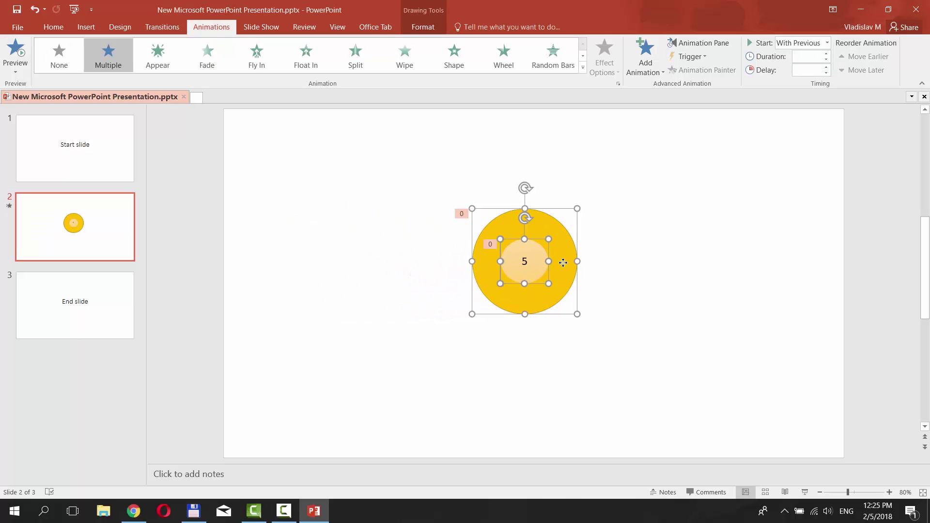
Step: Run the slide show from the first slide, Start
{"action": "left_click", "coordinate": [71, 162]}
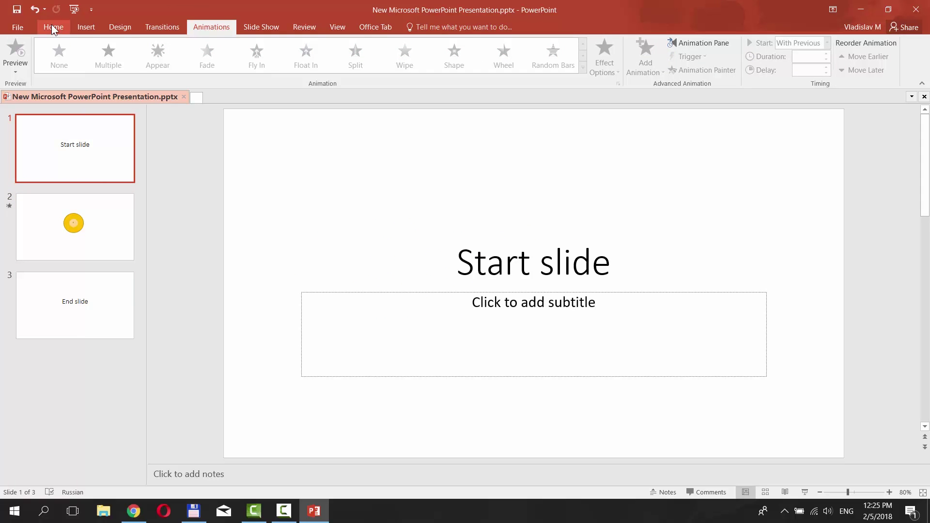
{"action": "left_click", "coordinate": [251, 26]}
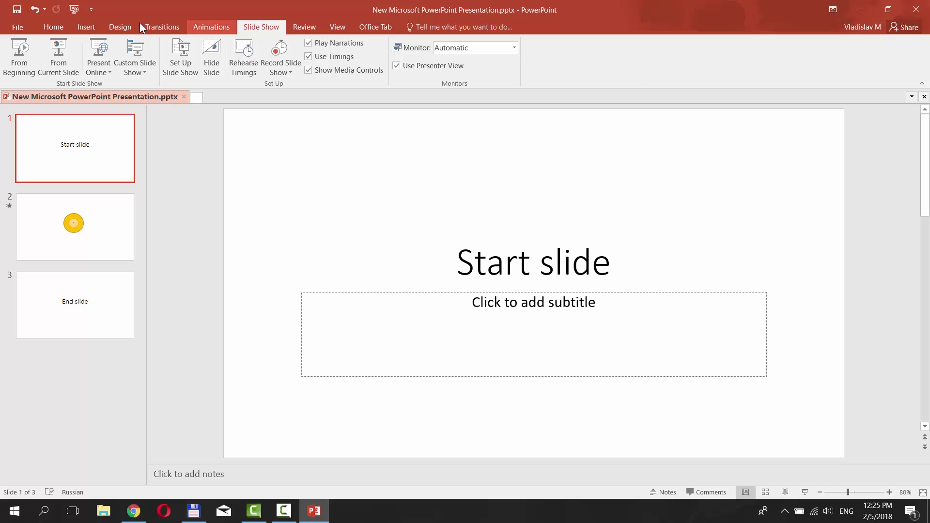
{"action": "left_click", "coordinate": [21, 54]}
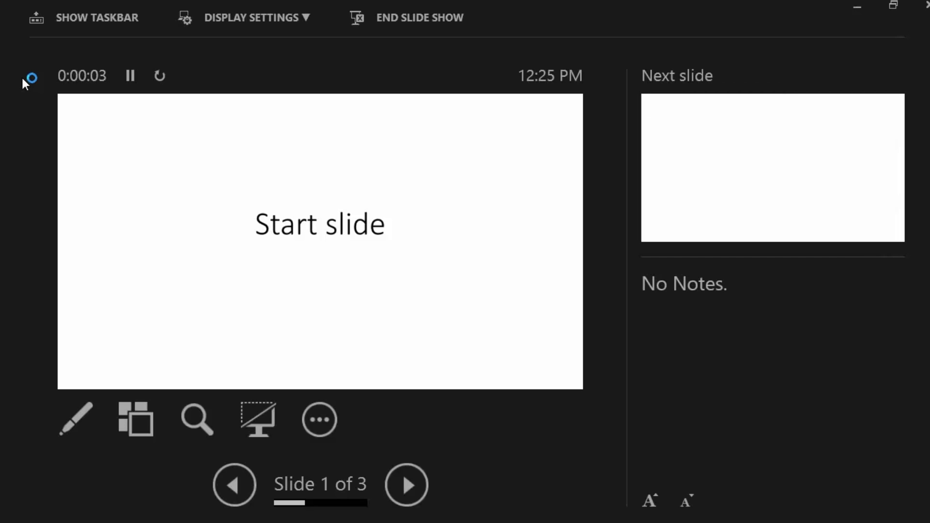